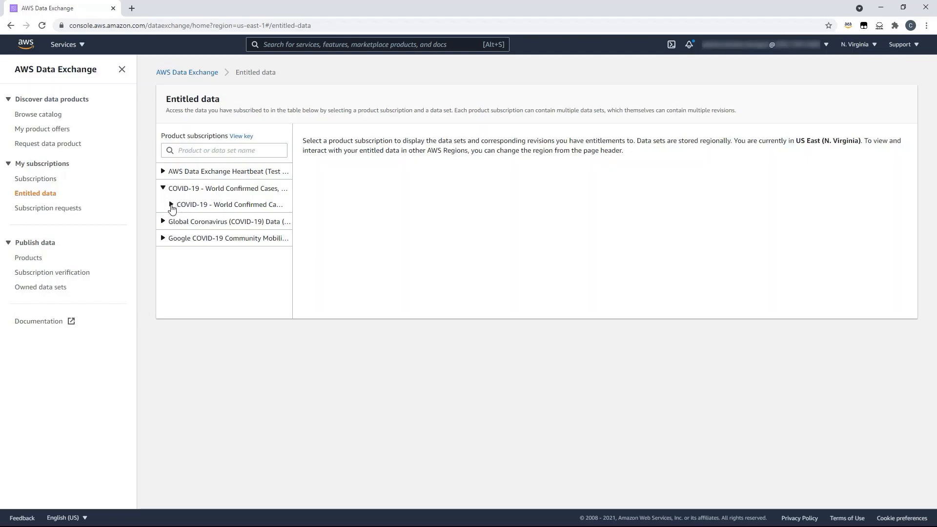
- Select the CSV asset in the Jun 19, 2021, 12:00:51 PM revision of the COVID-19 World Confirmed Cases data set
click(171, 205)
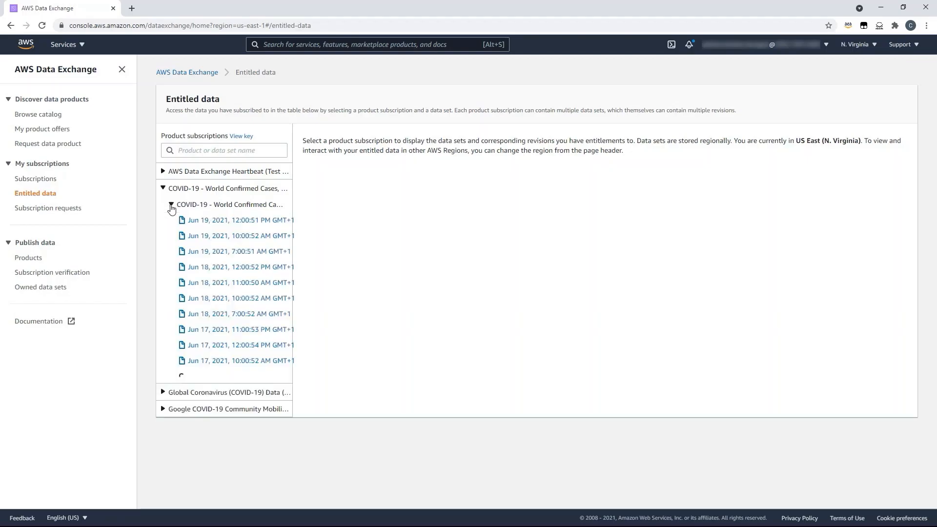
click(252, 224)
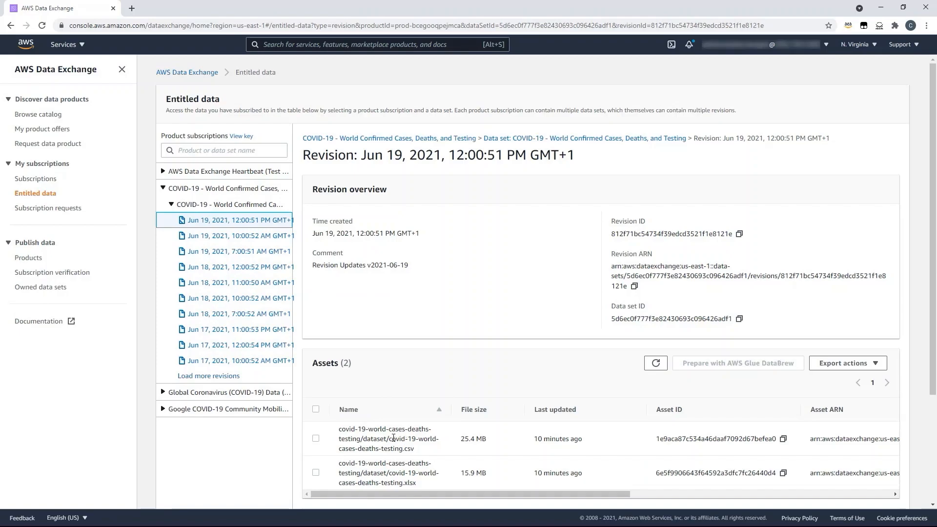
click(316, 439)
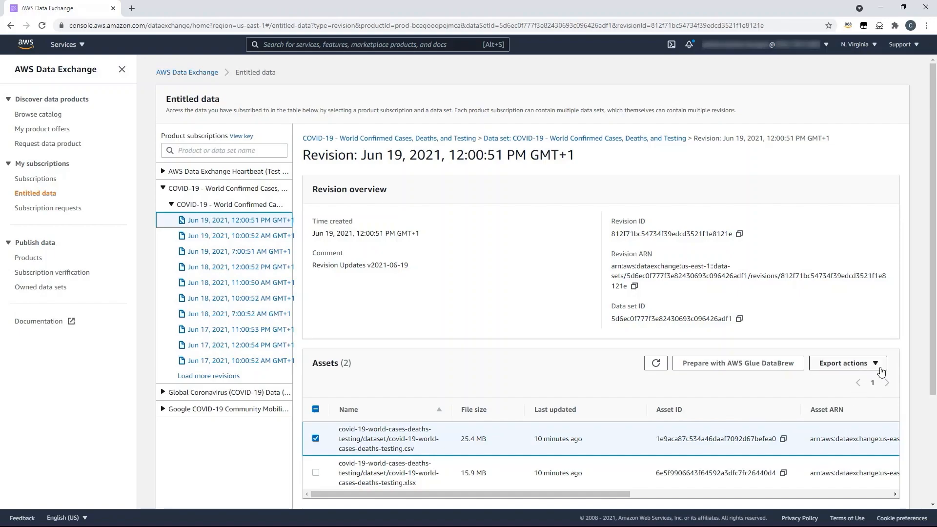
- Prepare the asset with AWS Glue DataBrew, exporting it to the 0-data-exchange-master S3 bucket, and open the resulting dataset in DataBrew
click(759, 371)
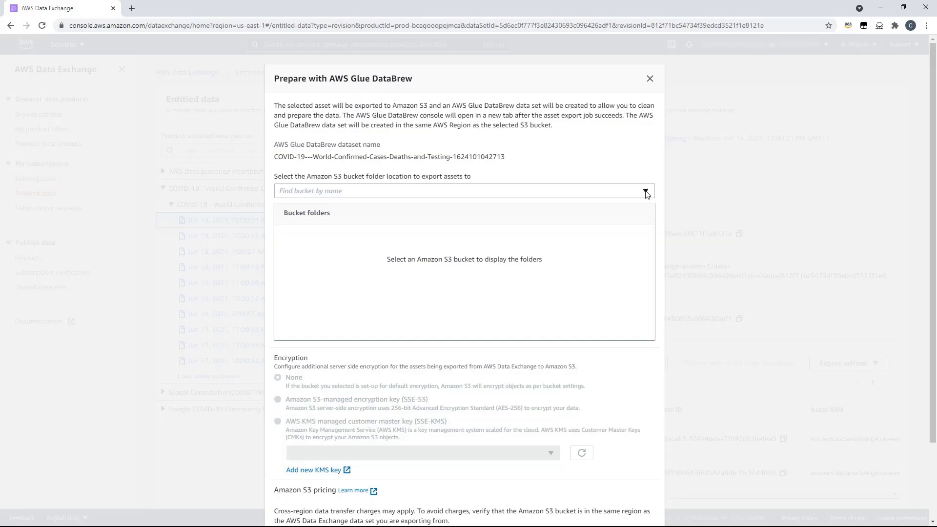
click(647, 194)
click(651, 209)
scroll(642, 293, down, 1)
scroll(642, 293, down, 1)
scroll(627, 393, down, 2)
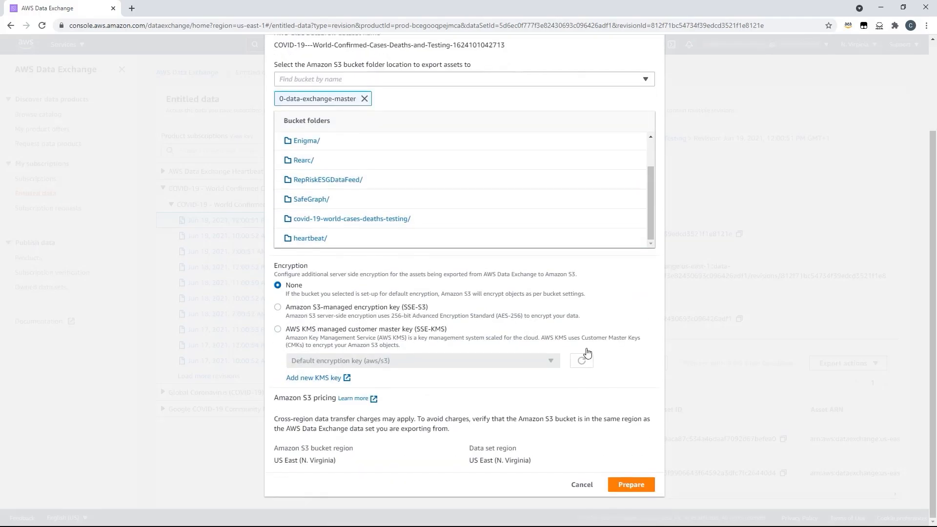
click(634, 485)
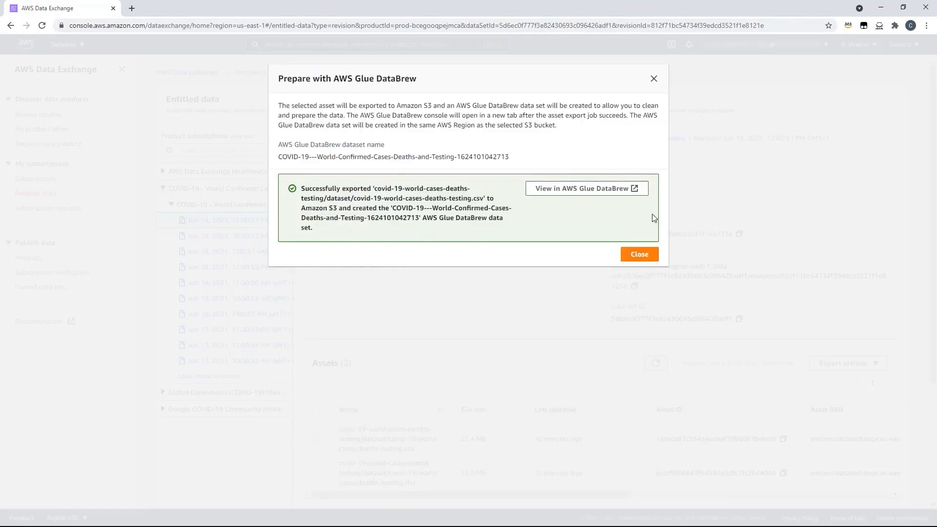
click(604, 192)
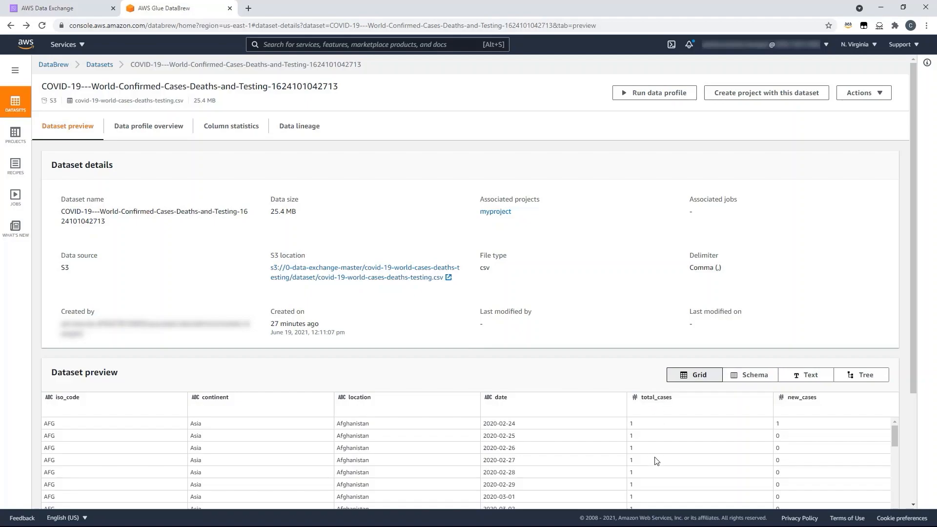
- Examine the dataset preview as schema, text and tree
click(763, 380)
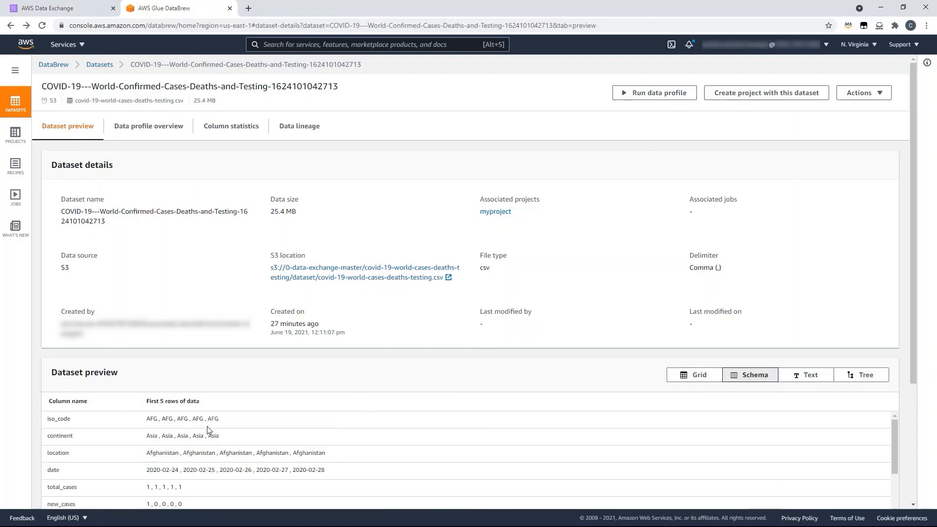
click(817, 377)
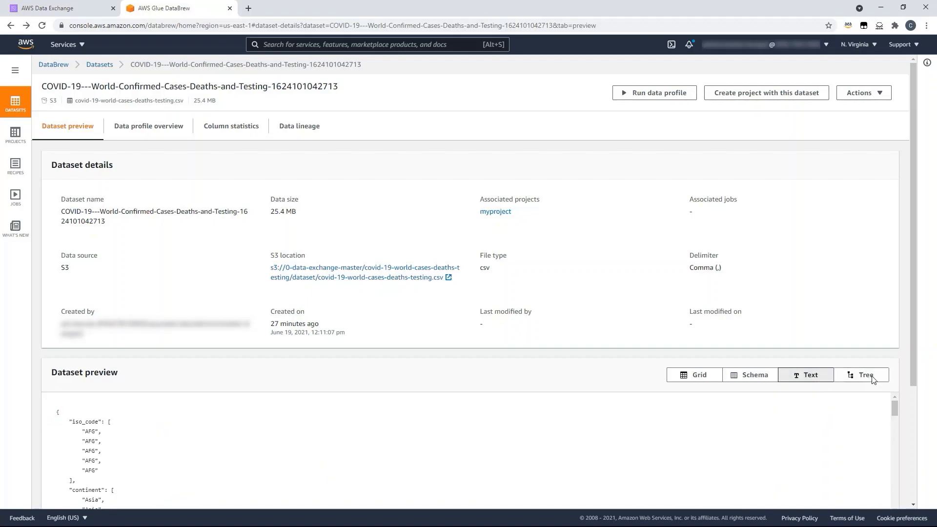
click(872, 380)
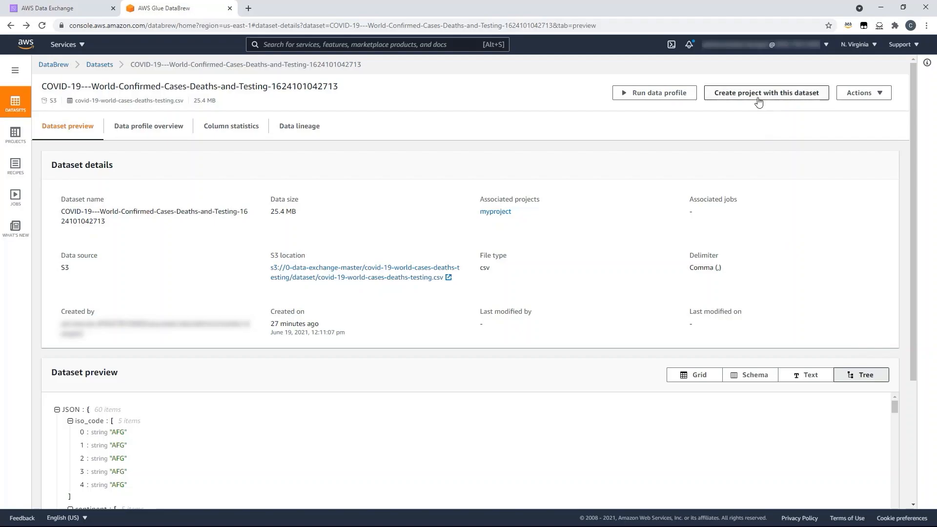
- Start a new project from this dataset and name it "project"
click(757, 100)
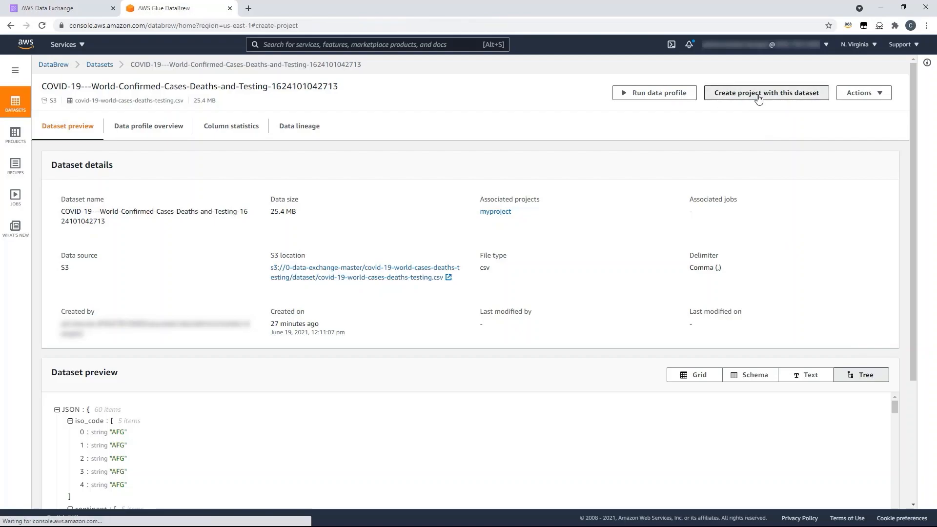
click(236, 163)
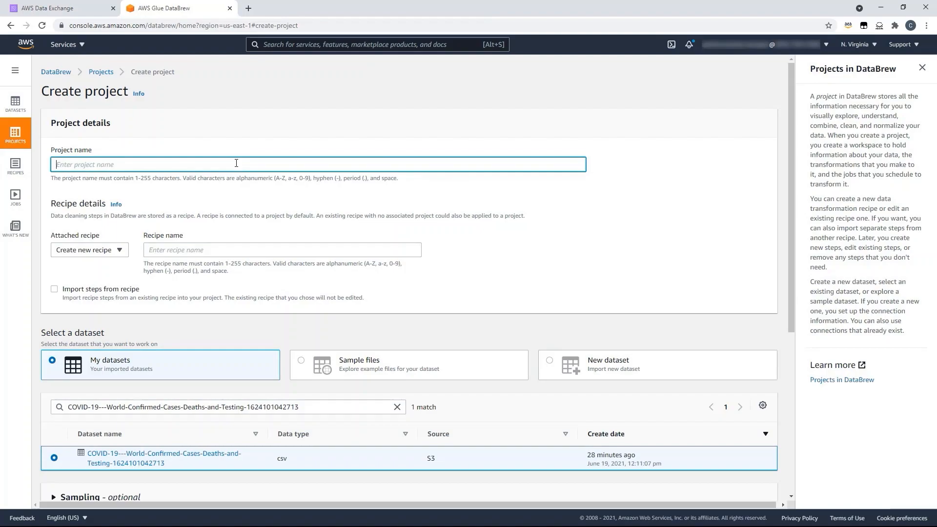
text(project)
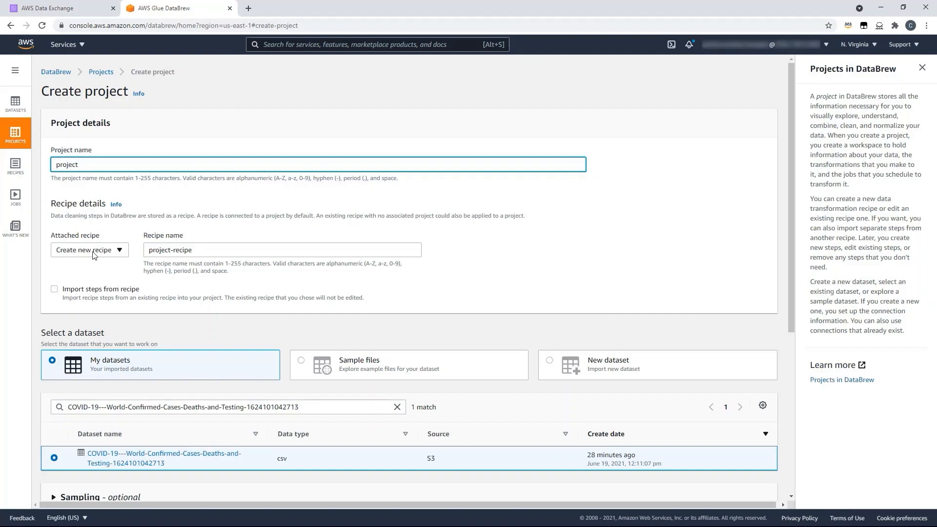
click(186, 332)
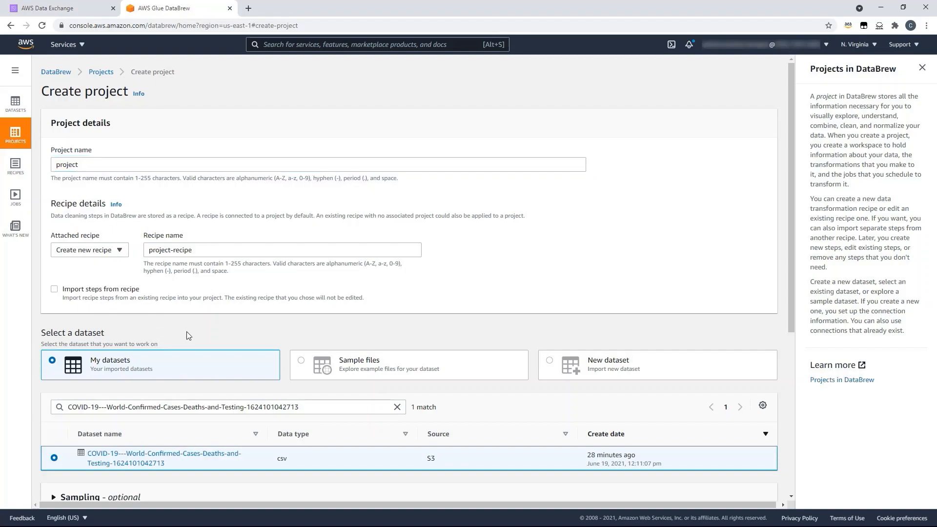
- Assign the existing IAM role AWSGlueDataBrewServiceRole-fsq to the project and create the project
scroll(185, 327, down, 1)
scroll(168, 277, down, 2)
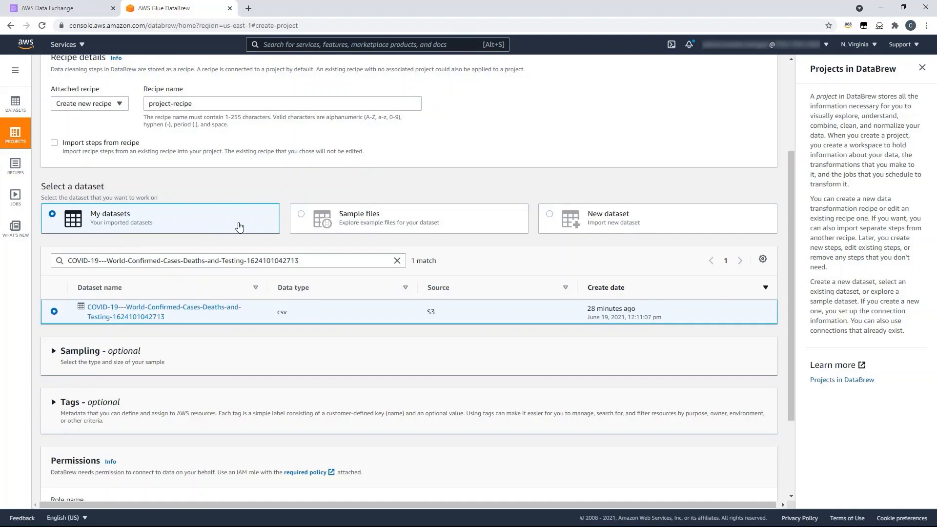
scroll(193, 232, down, 1)
scroll(191, 247, down, 2)
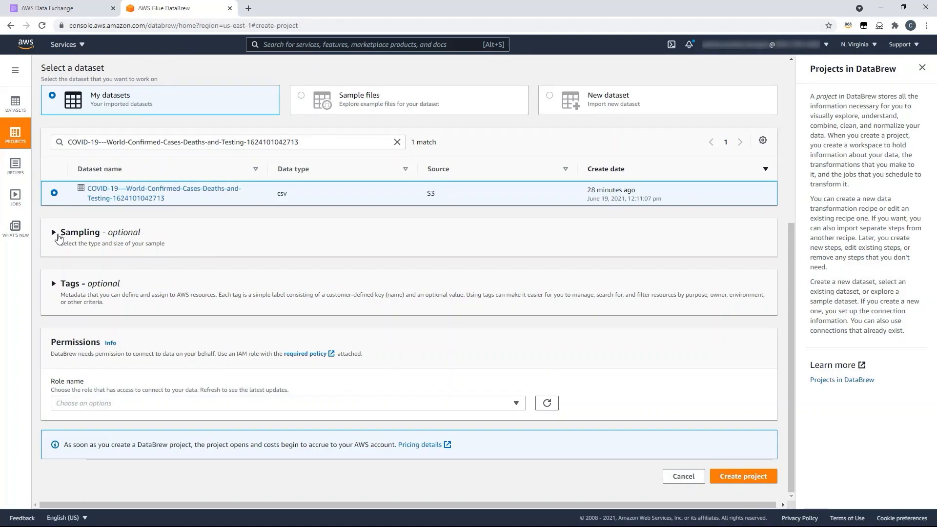
click(59, 237)
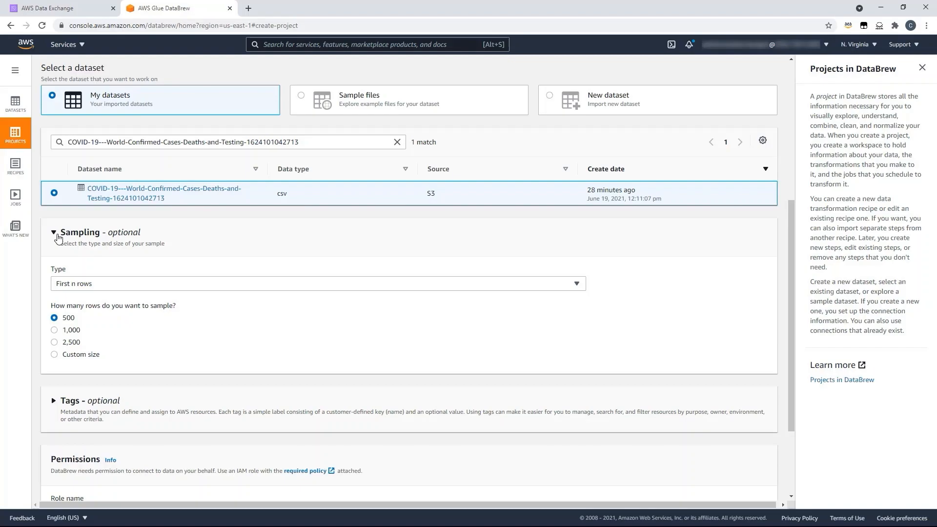
click(58, 238)
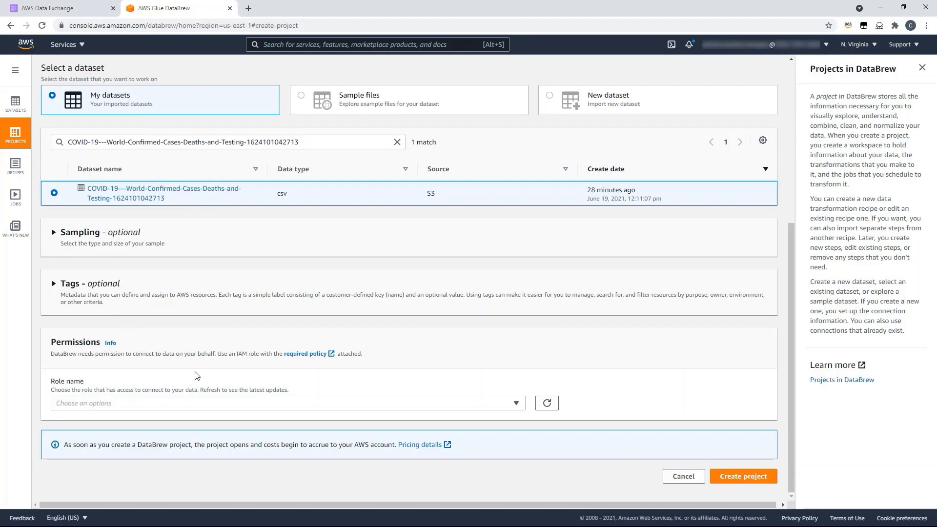
click(514, 404)
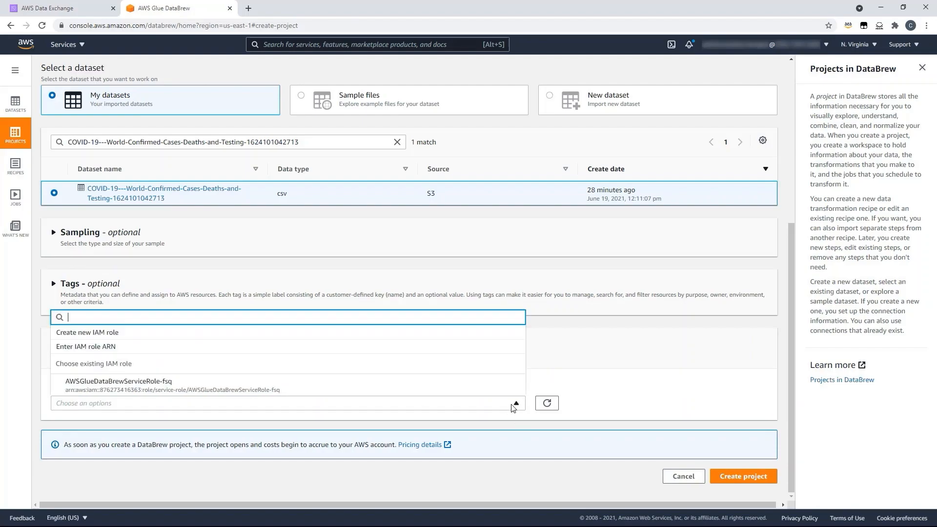
click(421, 385)
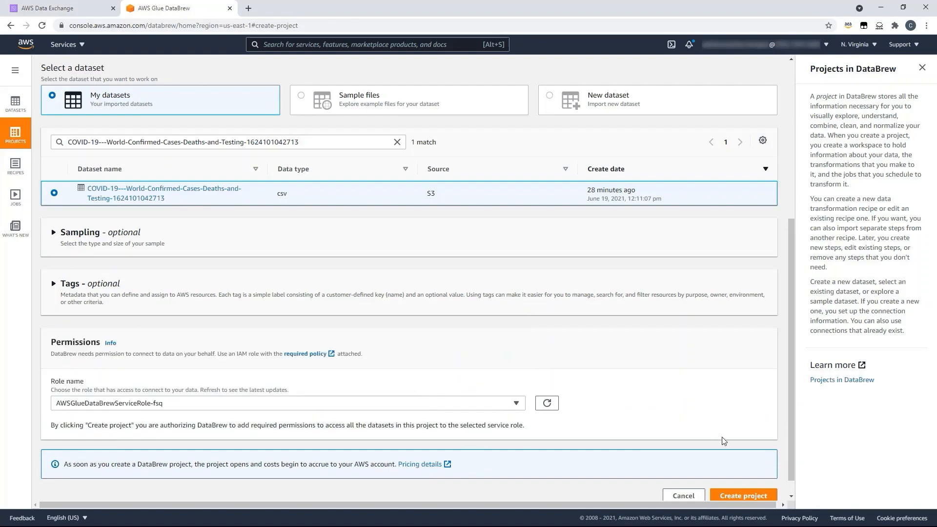
click(757, 495)
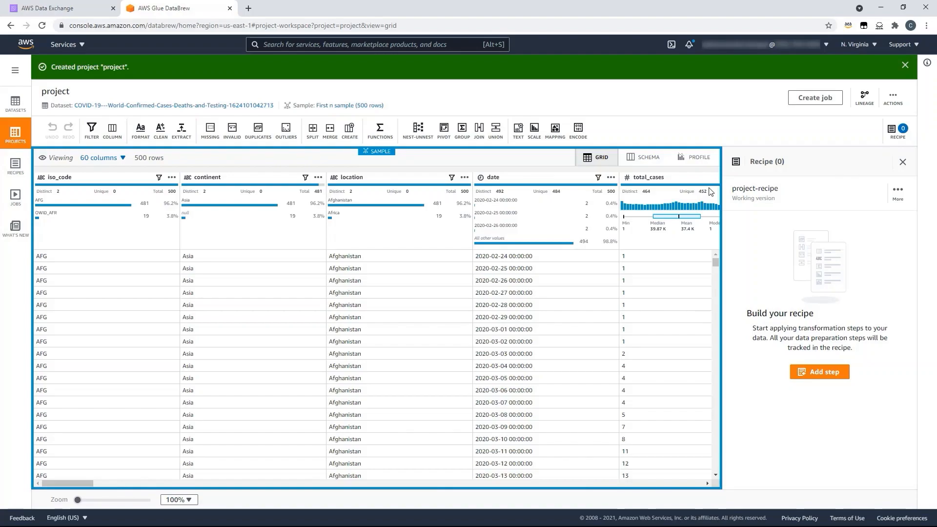
- Examine the sample data grid and the available filter, column, clean, missing, duplicates, create and nest-unnest transformations
scroll(396, 301, down, 2)
scroll(396, 301, down, 2)
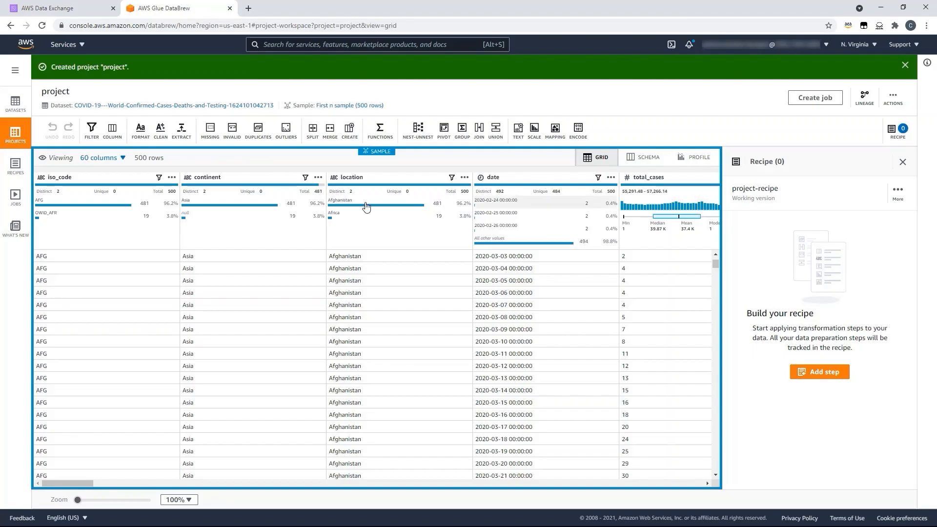
click(93, 131)
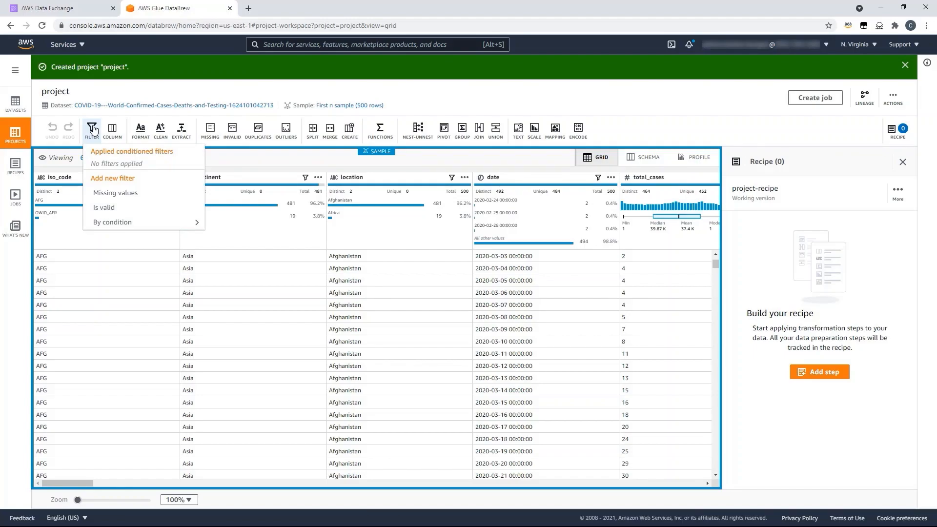
click(115, 131)
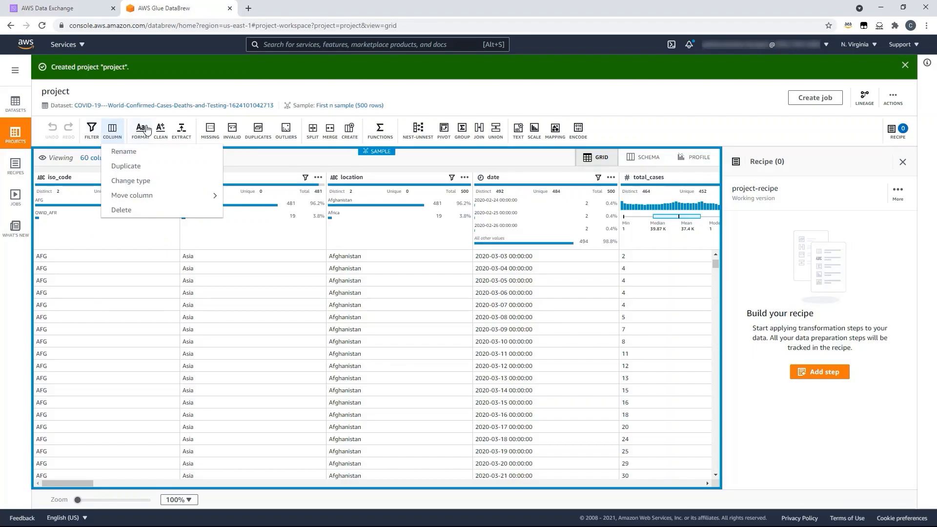
click(161, 132)
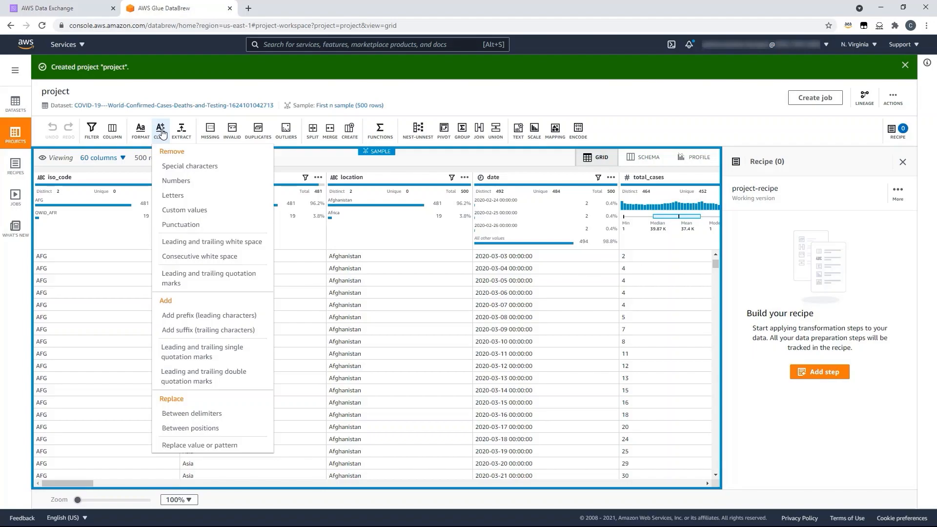
click(210, 131)
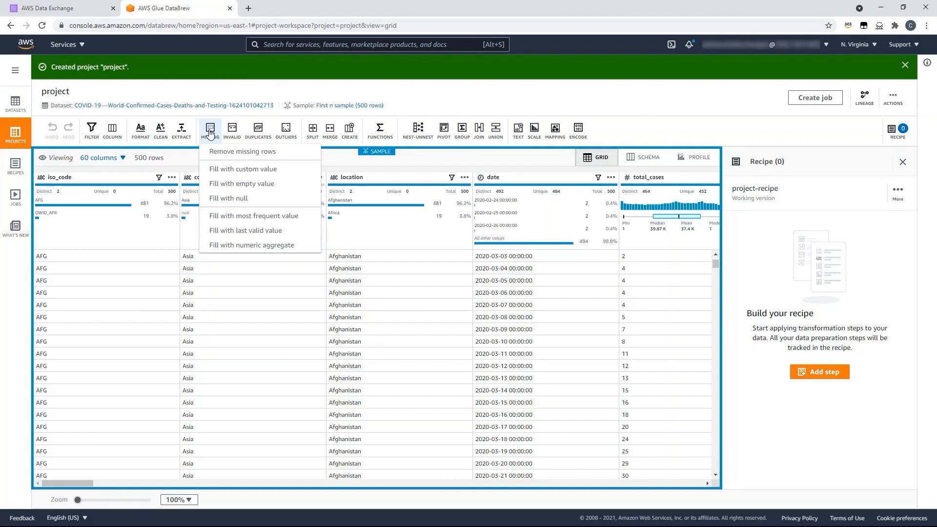
click(258, 131)
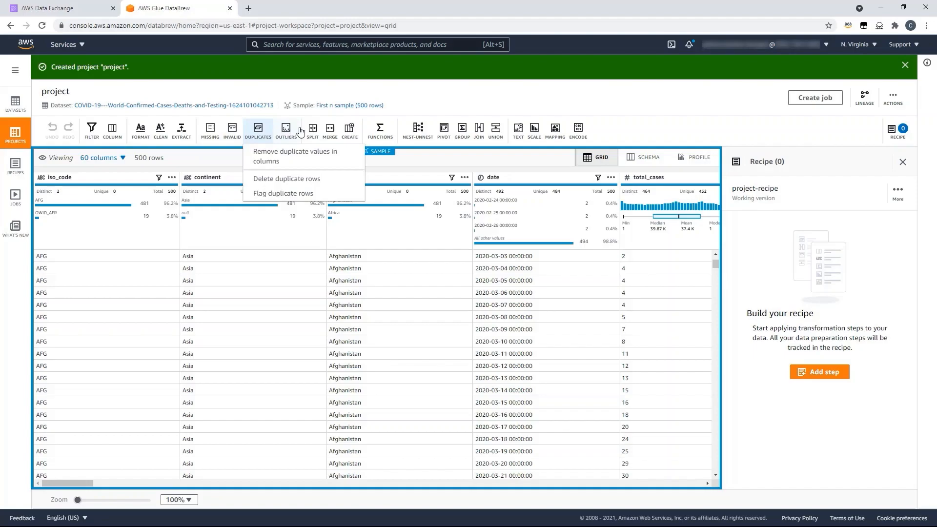
click(352, 130)
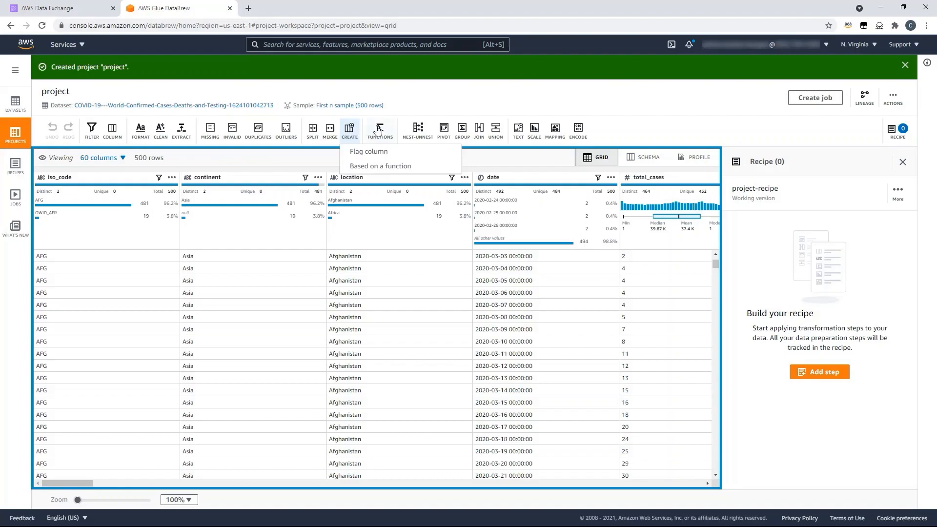
click(422, 132)
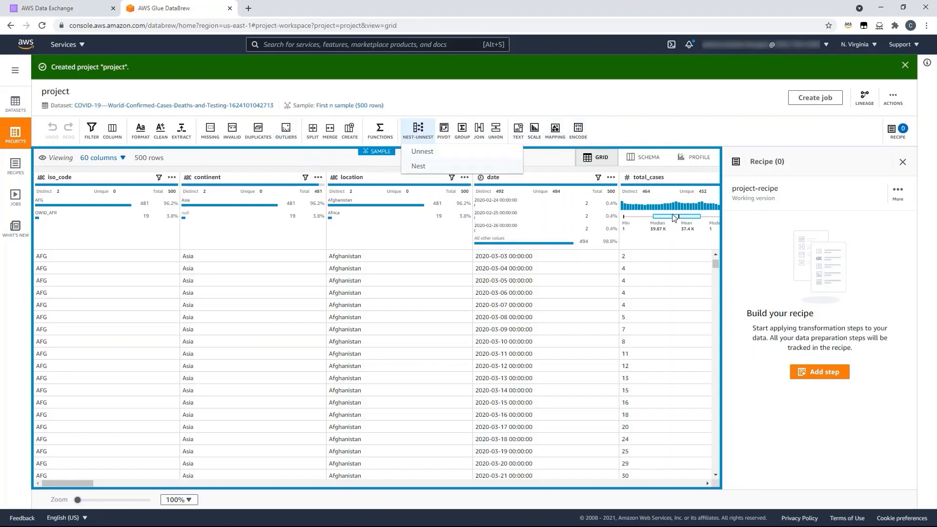
- Try to rename the continent column to "Continent"
click(317, 178)
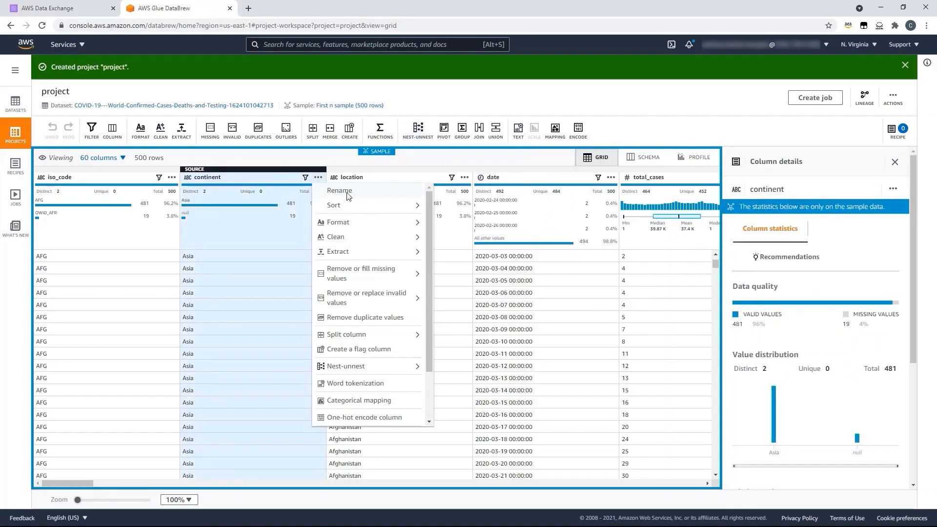
click(348, 195)
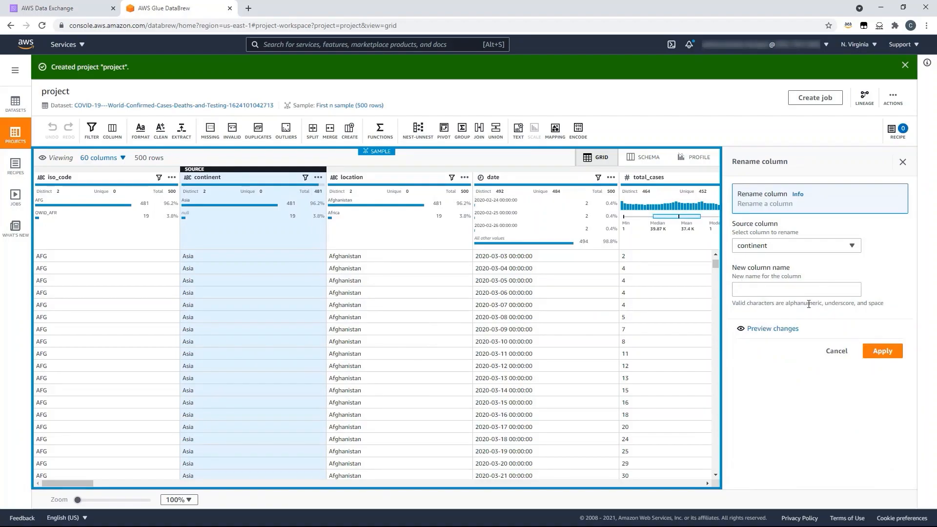
click(783, 292)
text(Continent)
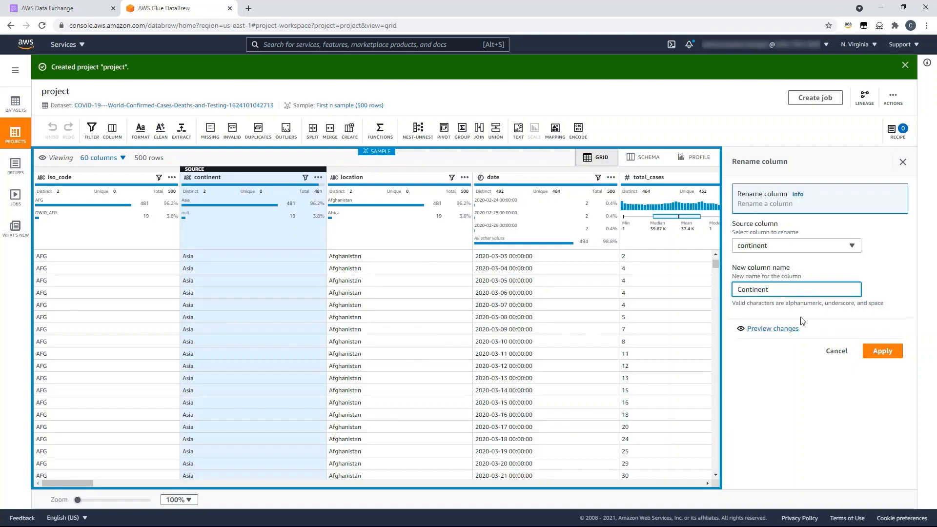
click(883, 352)
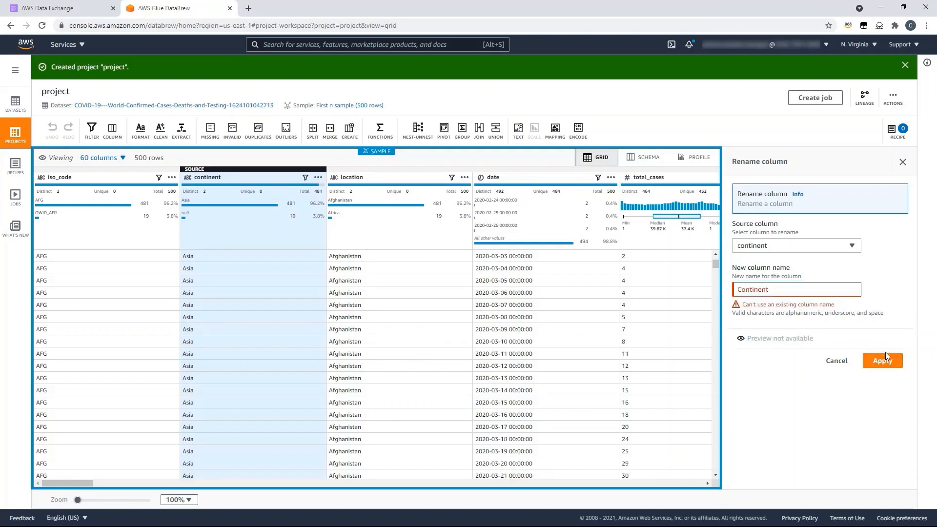
- Extend the new column name to "Continentno2" and apply the rename as a recipe step
click(787, 292)
text(no2)
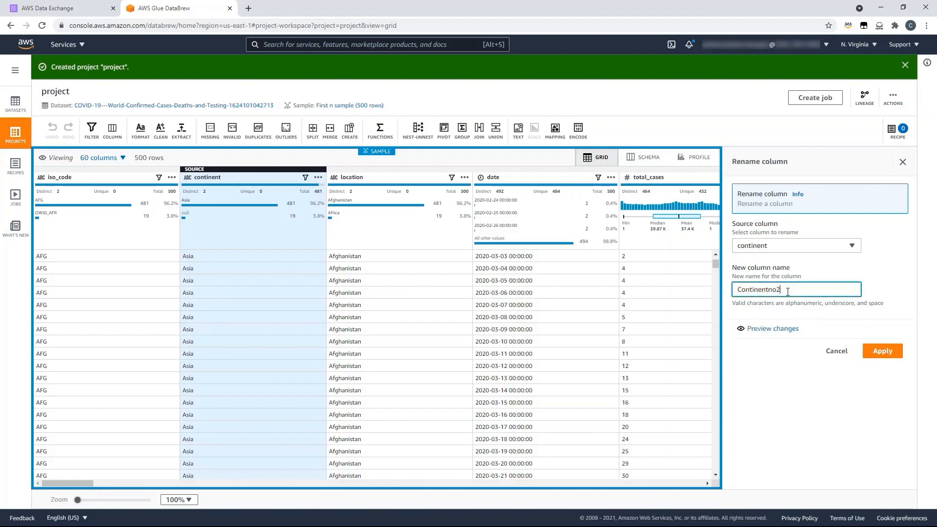
click(886, 349)
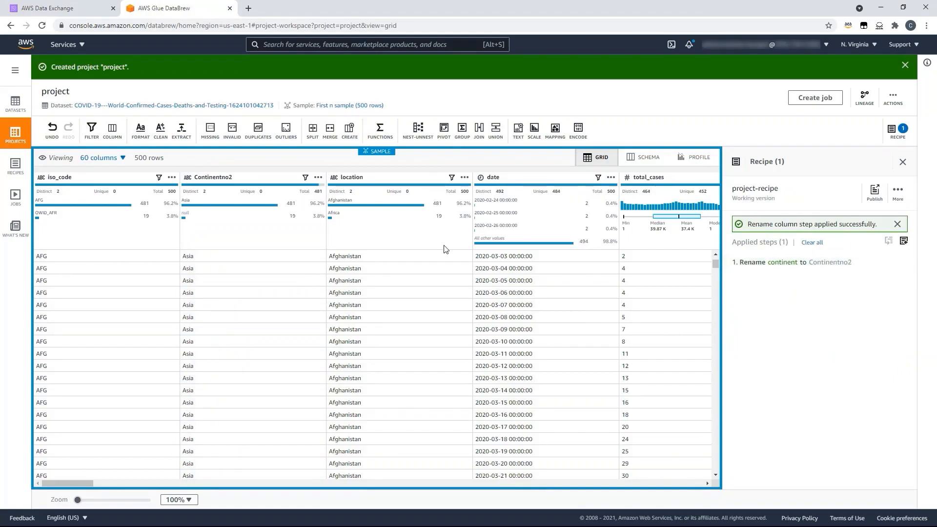
- Delete the total_deaths_per_million column and apply the deletion as a recipe step
drag(77, 483, 181, 481)
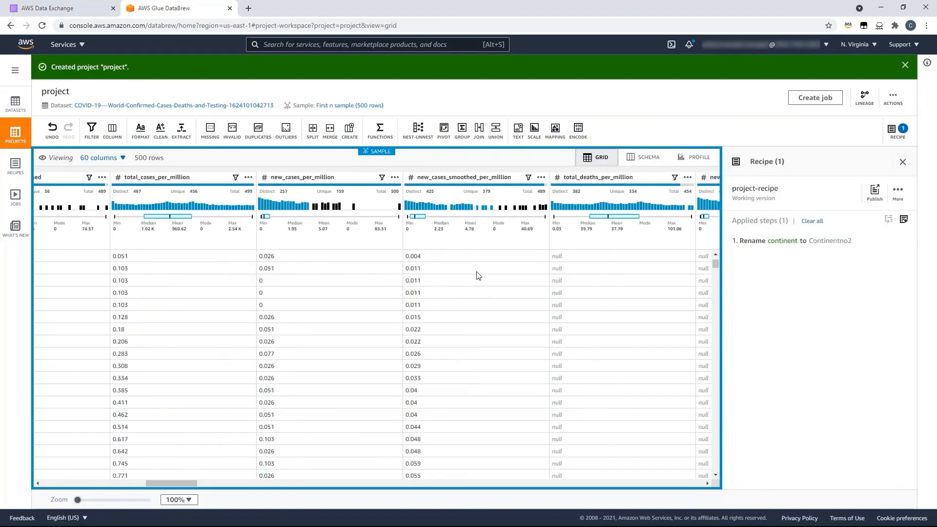
click(688, 179)
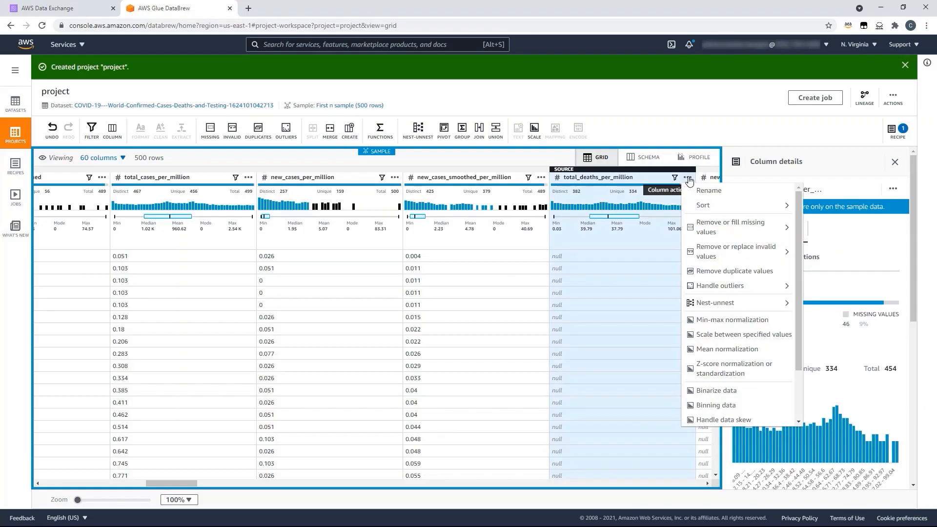
scroll(732, 356, down, 2)
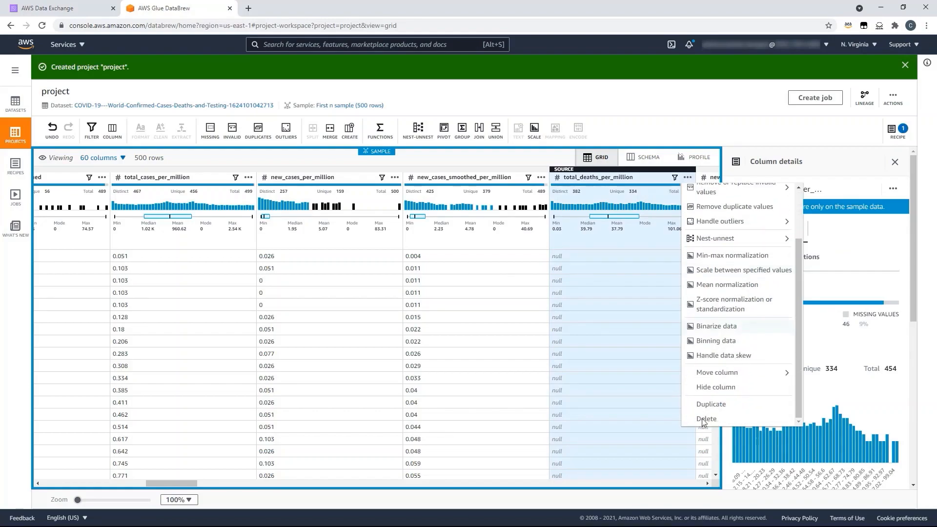
click(705, 419)
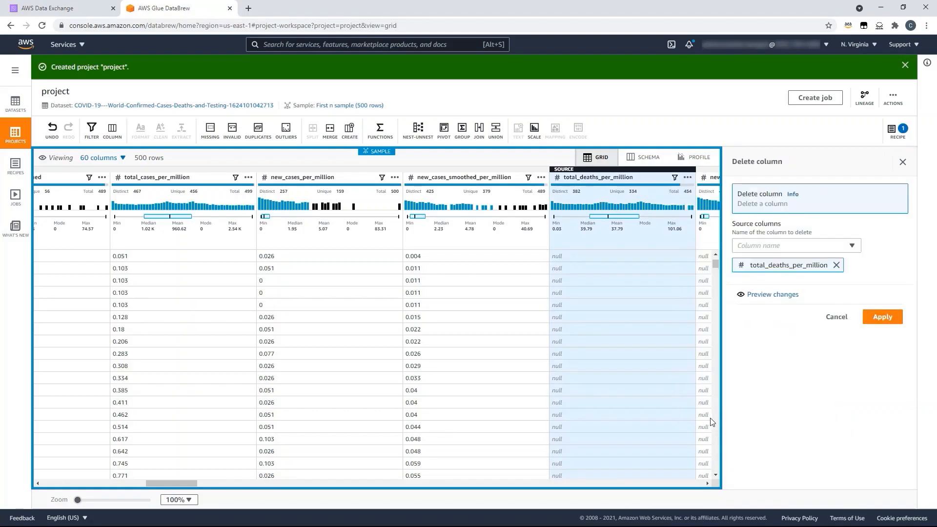
click(893, 317)
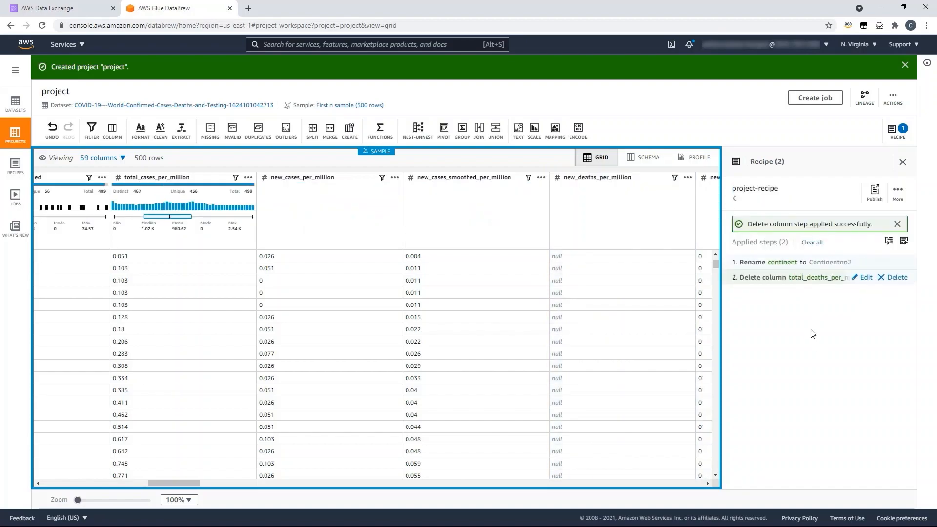
- Start a job from the project, name it "mynewjob" and set its S3 output location in the 0-data-exchange-master bucket
click(821, 100)
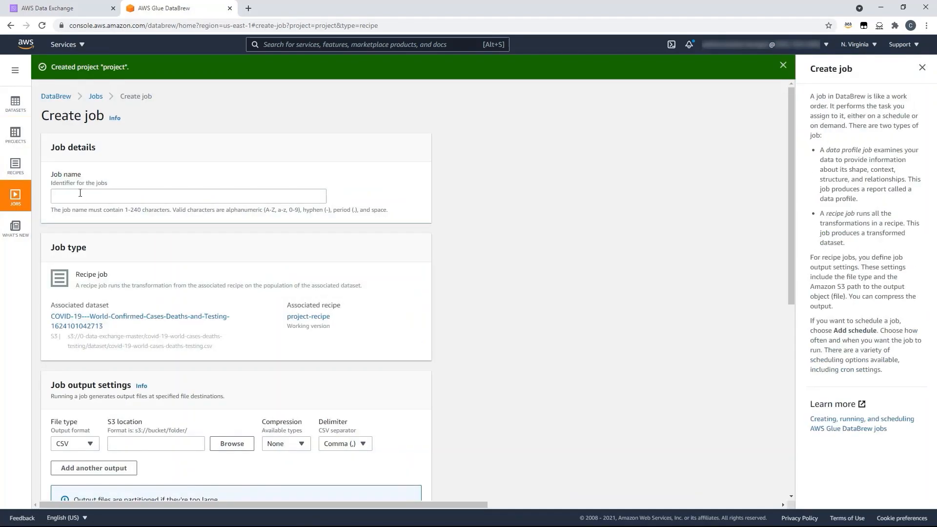
click(90, 198)
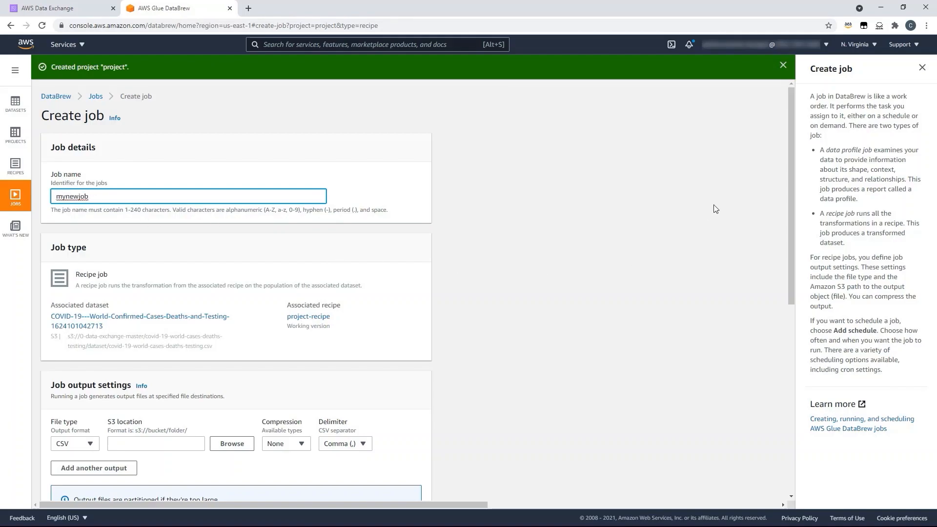
scroll(526, 242, down, 2)
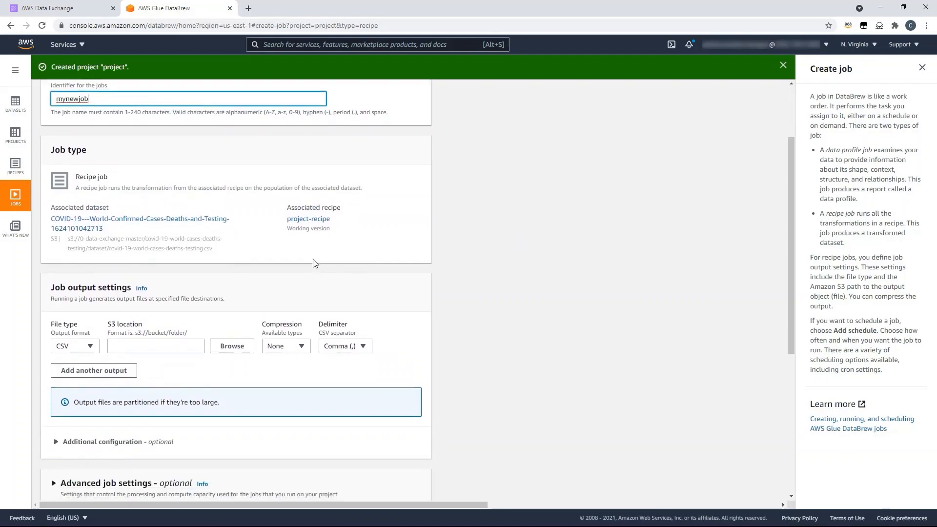
scroll(366, 306, down, 3)
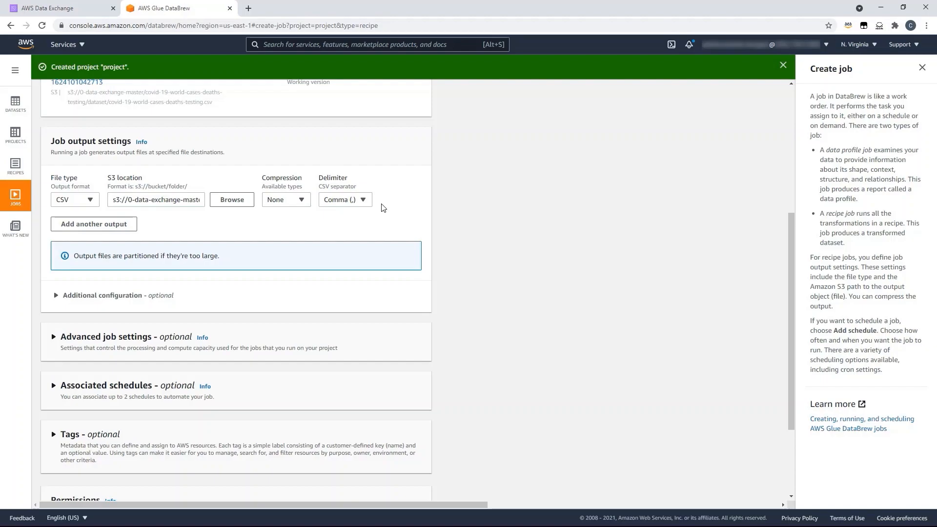
- Assign the IAM role AWSGlueDataBrewServiceRole-fsq to the job, then create and run it
scroll(391, 217, down, 3)
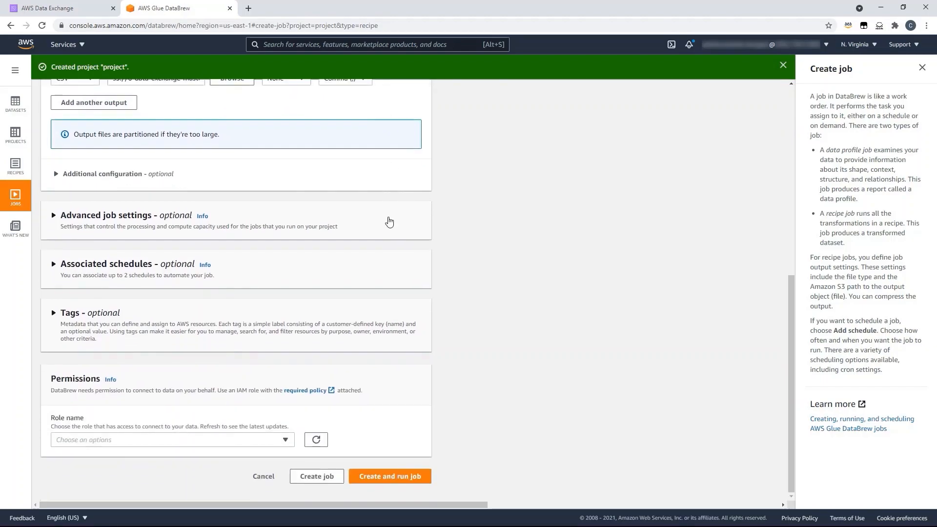
click(288, 440)
click(213, 420)
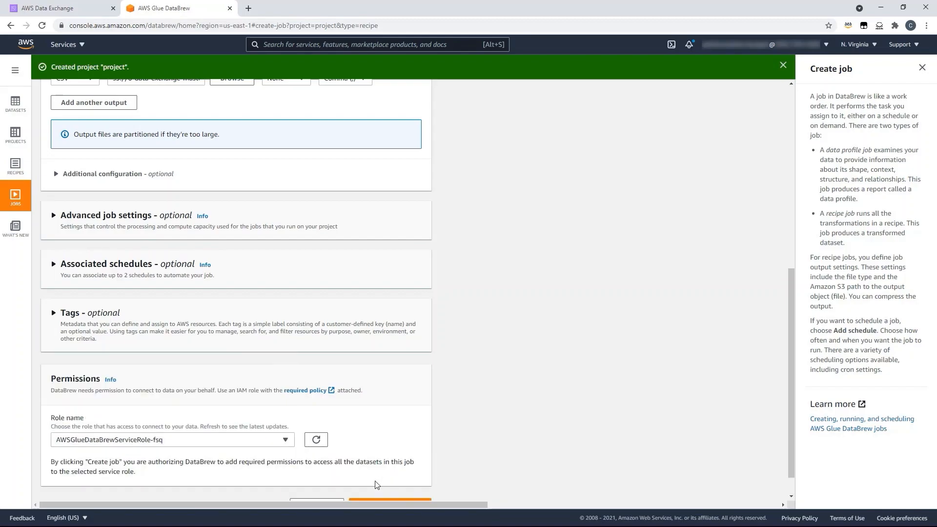
scroll(453, 467, down, 1)
click(410, 479)
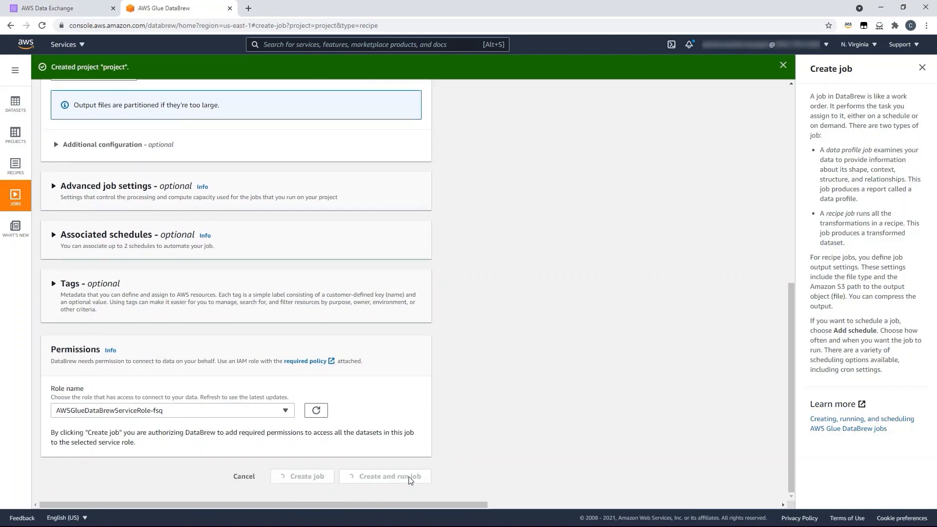